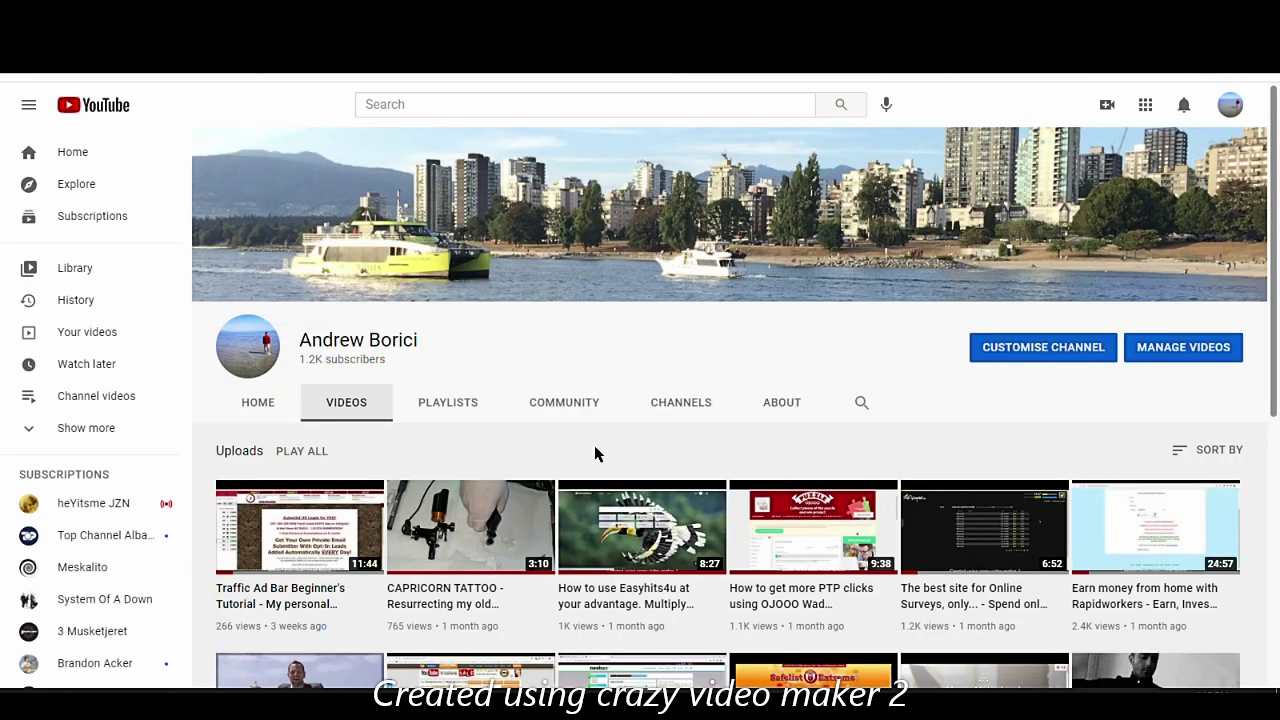
# Step: Copy the referral link from Honeygain's Invite friends dialog
pyautogui.scroll(-4, 594, 454)
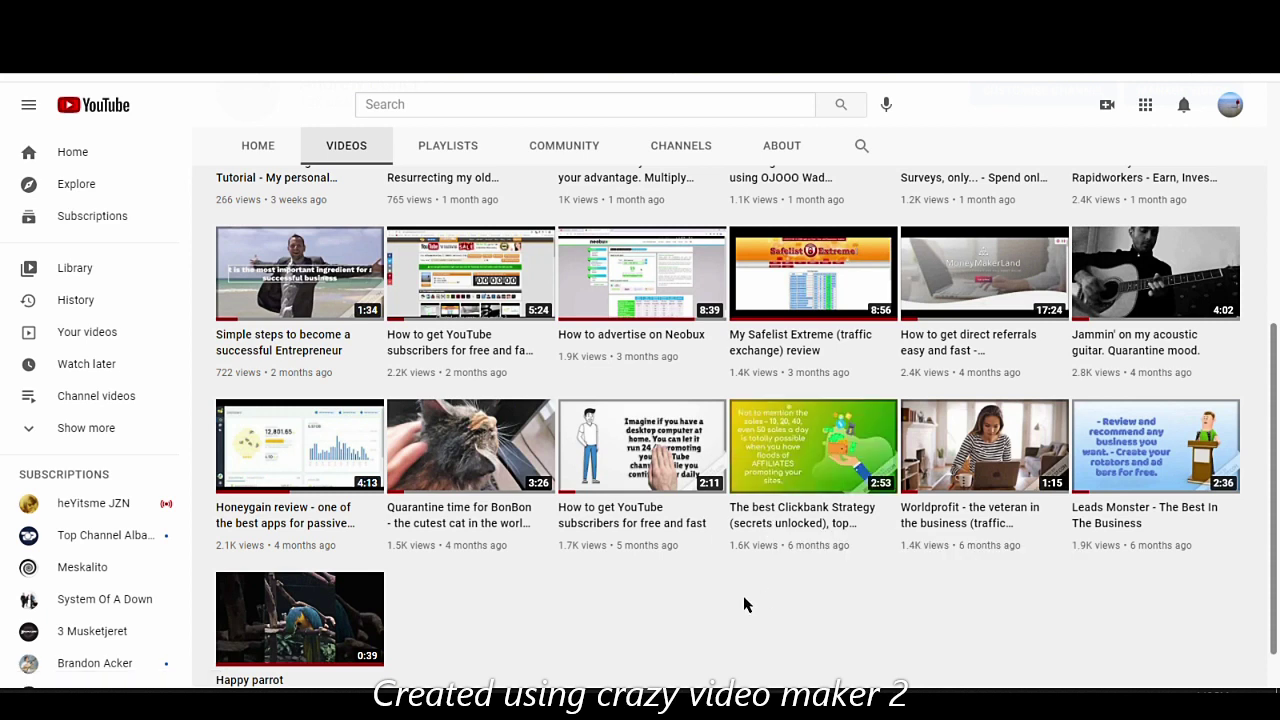
pyautogui.scroll(5, 743, 603)
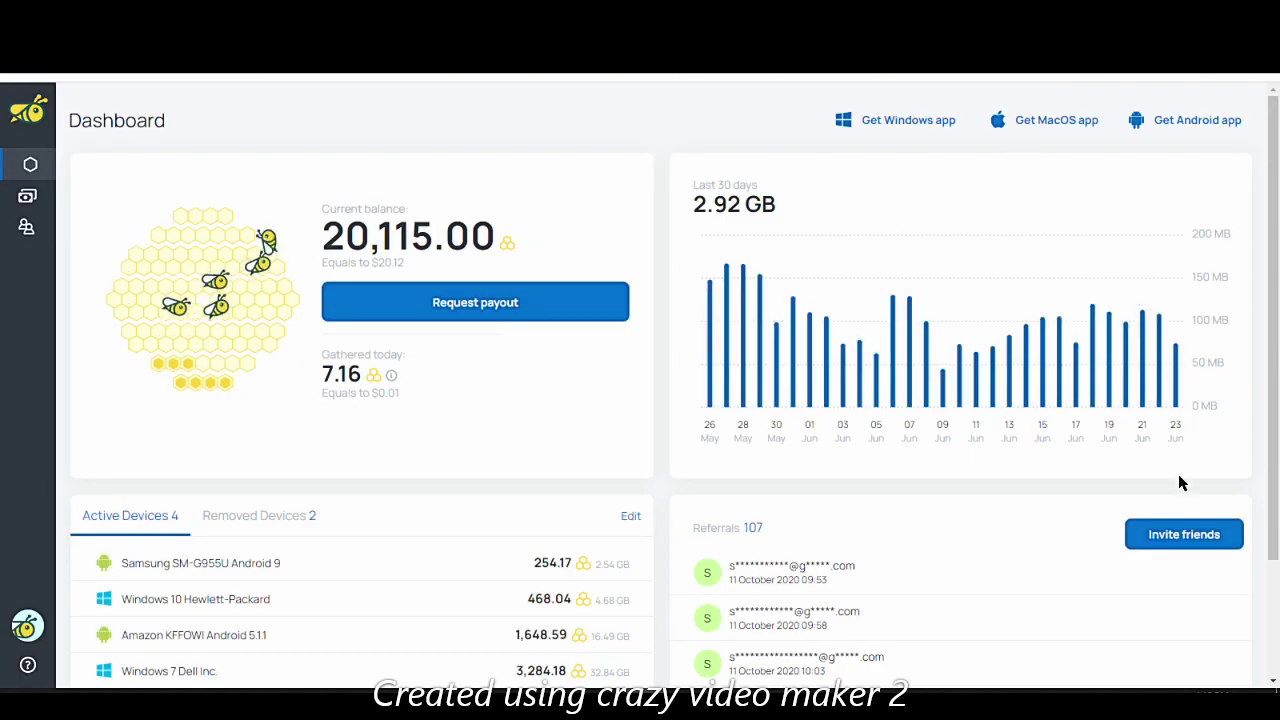
pyautogui.click(1195, 536)
pyautogui.click(714, 456)
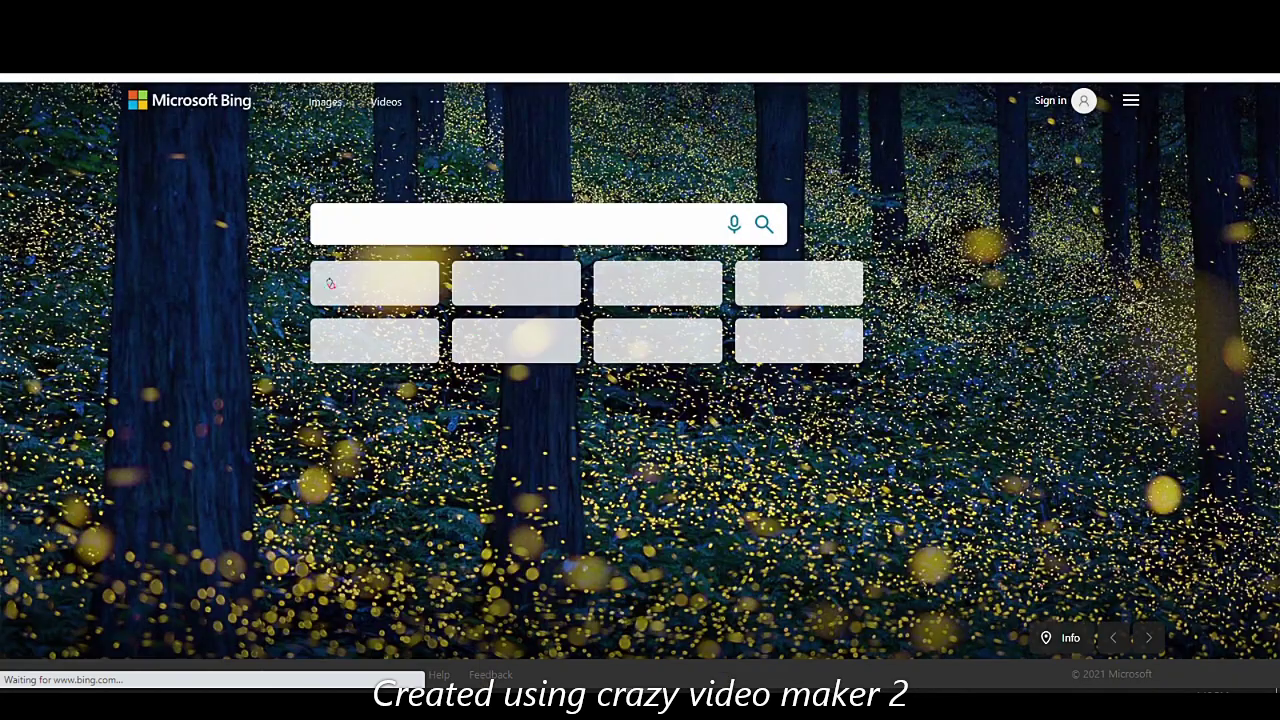
# Step: Paste and go to the referral URL in Edge, then close the Invite friends dialog
pyautogui.rightClick(673, 72)
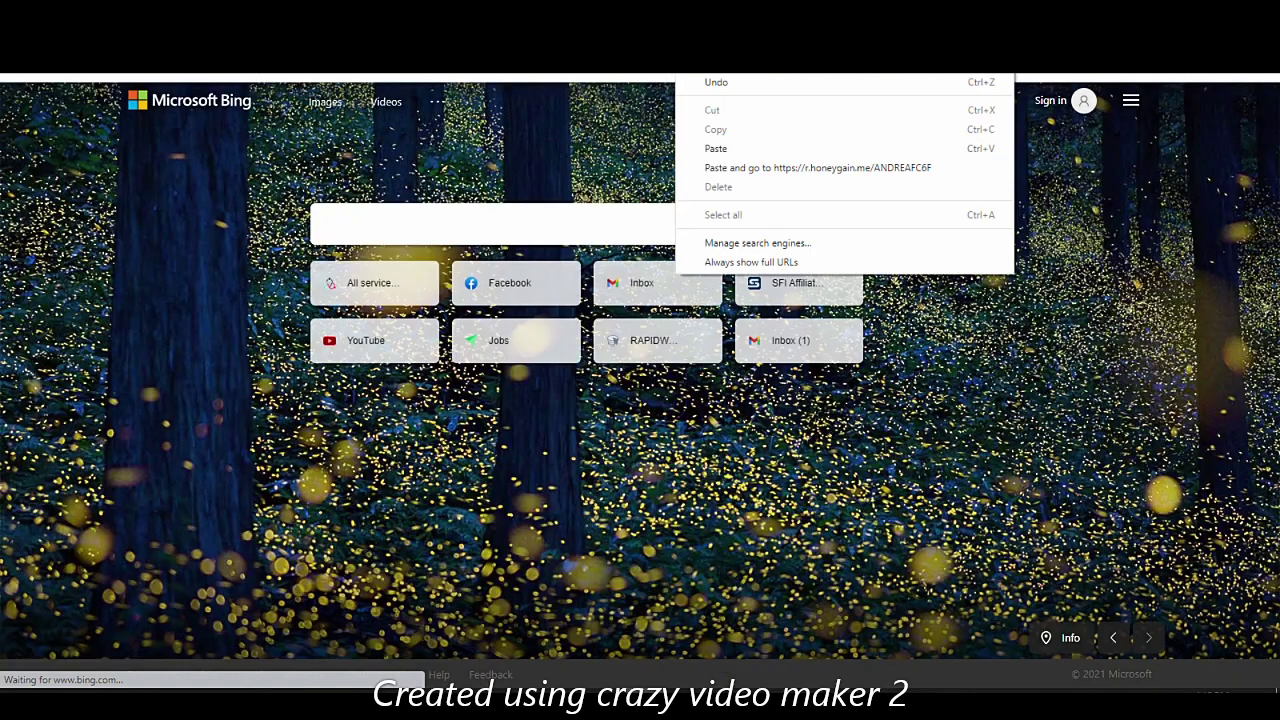
pyautogui.click(731, 170)
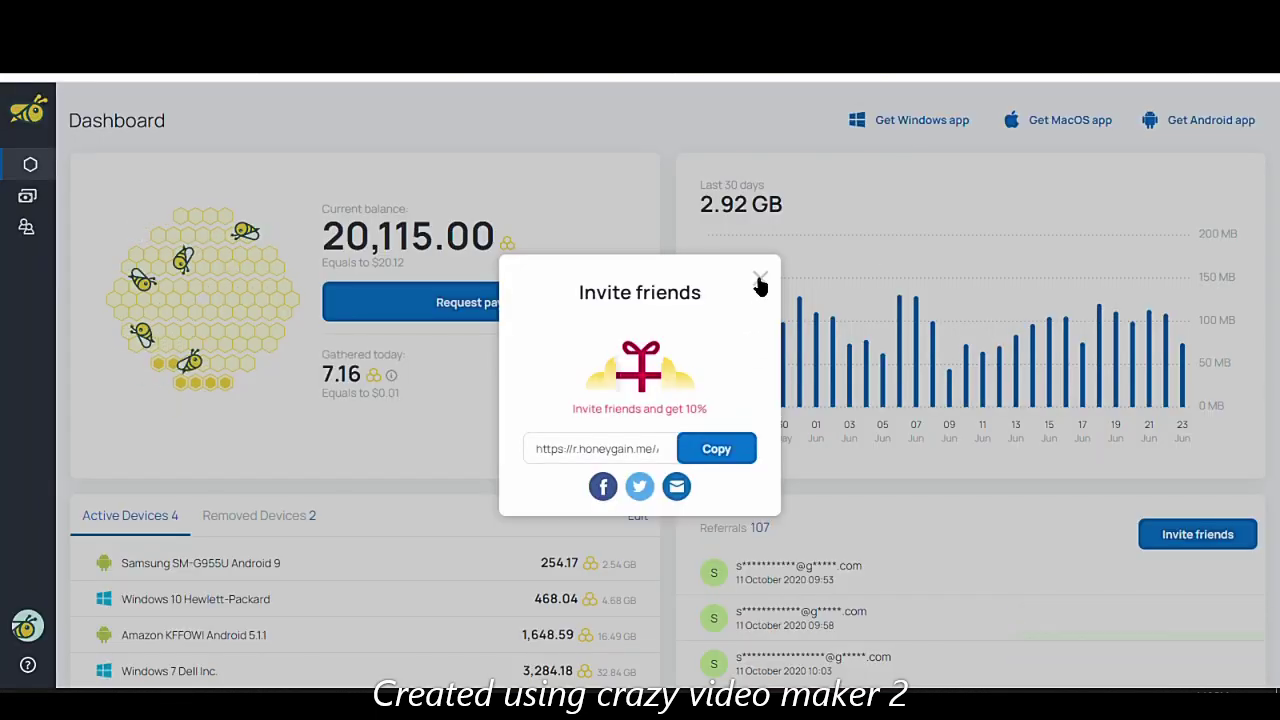
pyautogui.click(760, 279)
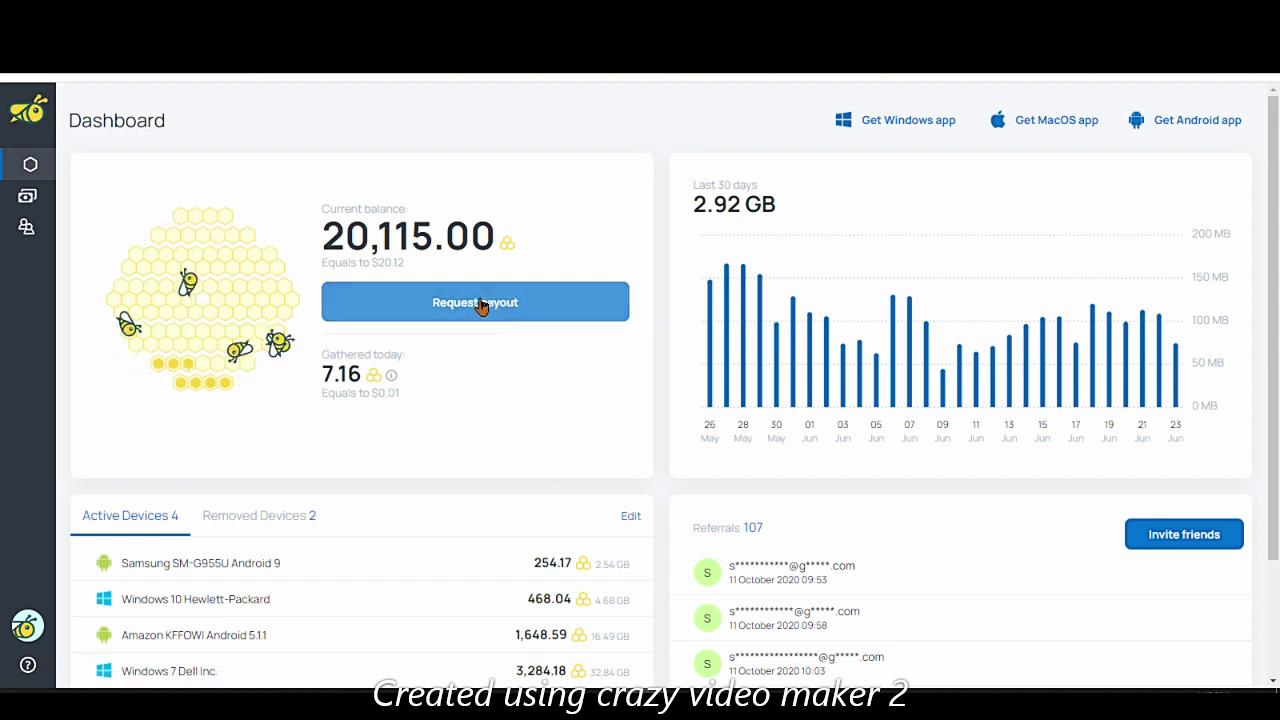
# Step: Start a payout request with PayPal as the method, reaching the $20.12 confirmation
pyautogui.click(479, 305)
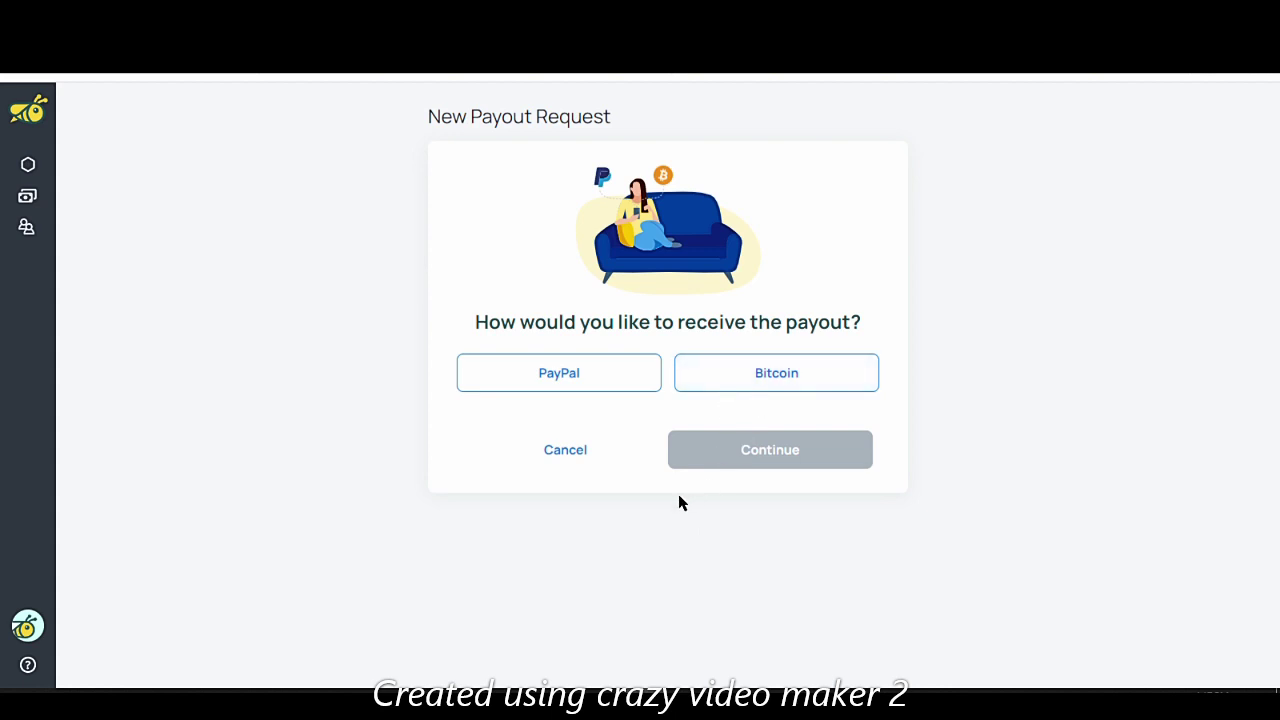
pyautogui.click(563, 373)
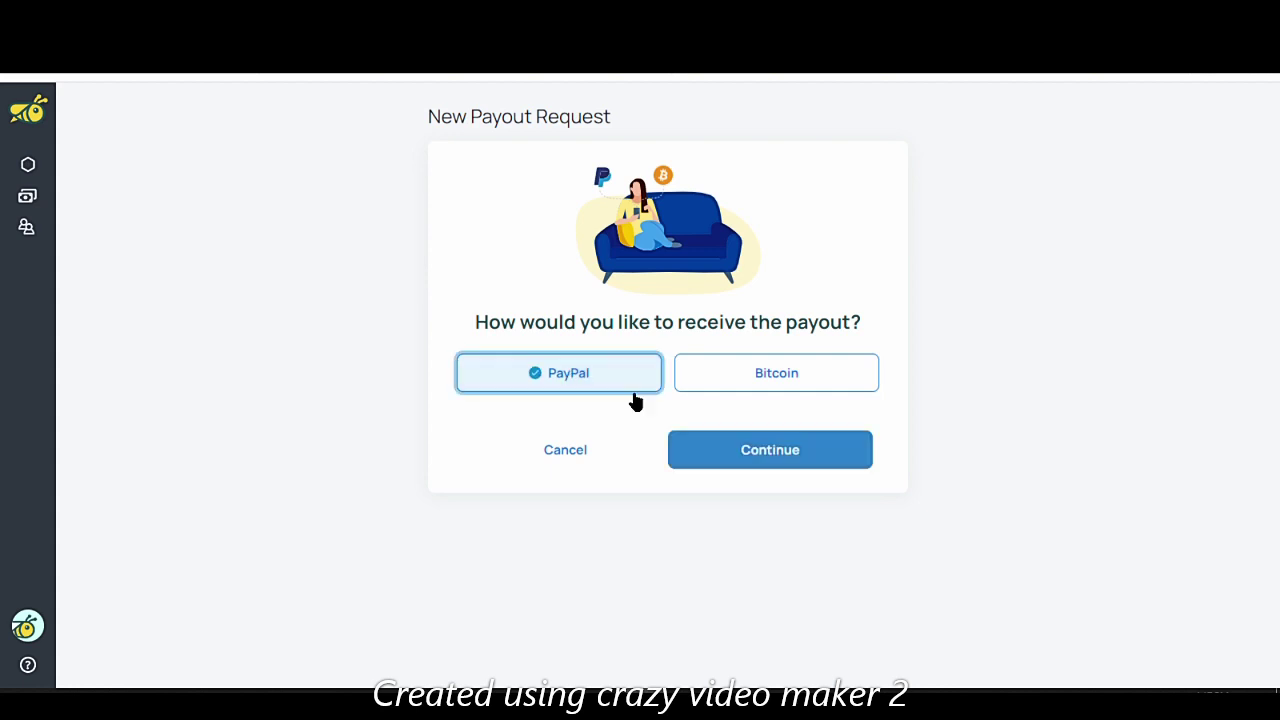
pyautogui.click(763, 455)
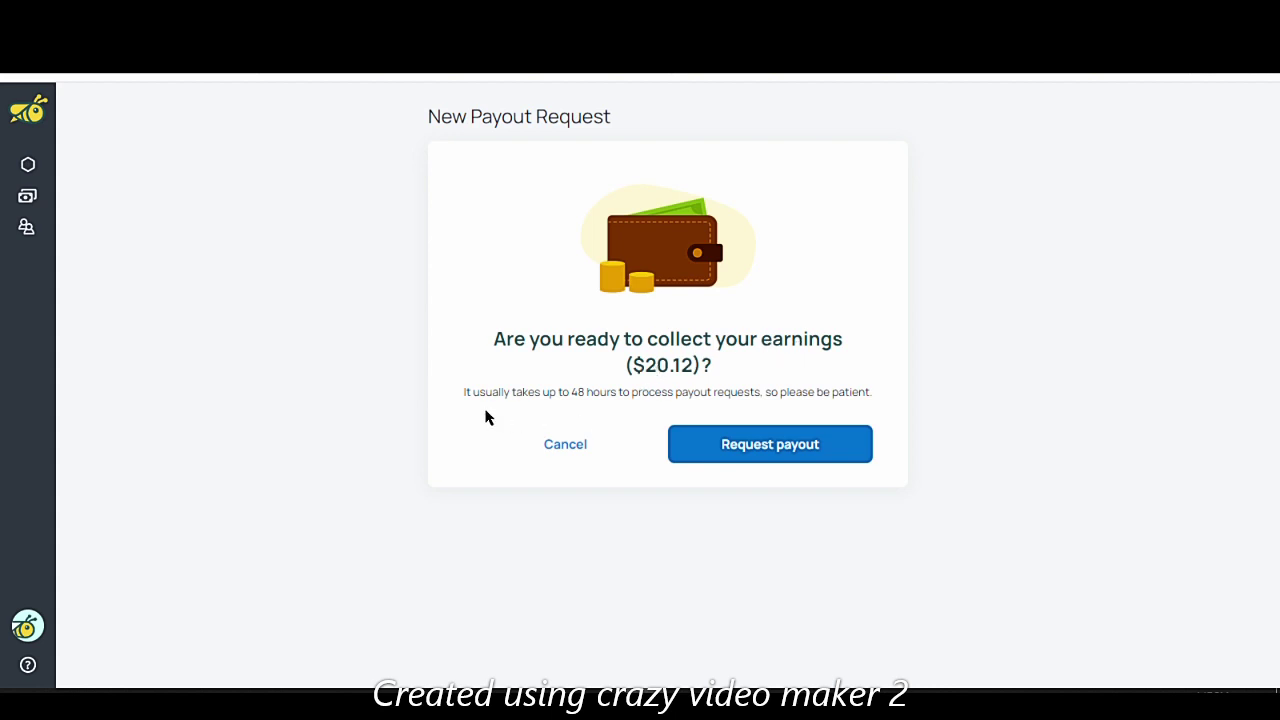
# Step: Highlight the 48-hour processing notice and confirm the $20.12 payout request
pyautogui.moveTo(458, 395); pyautogui.dragTo(755, 405)
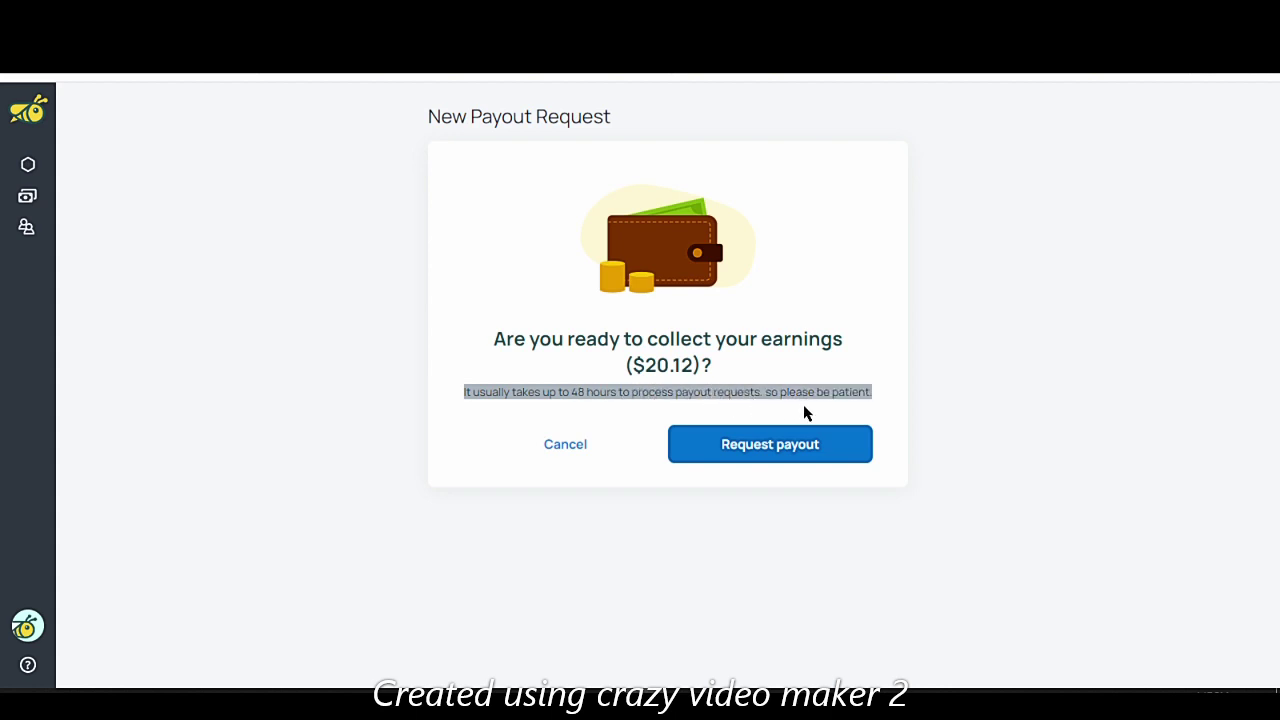
pyautogui.click(758, 458)
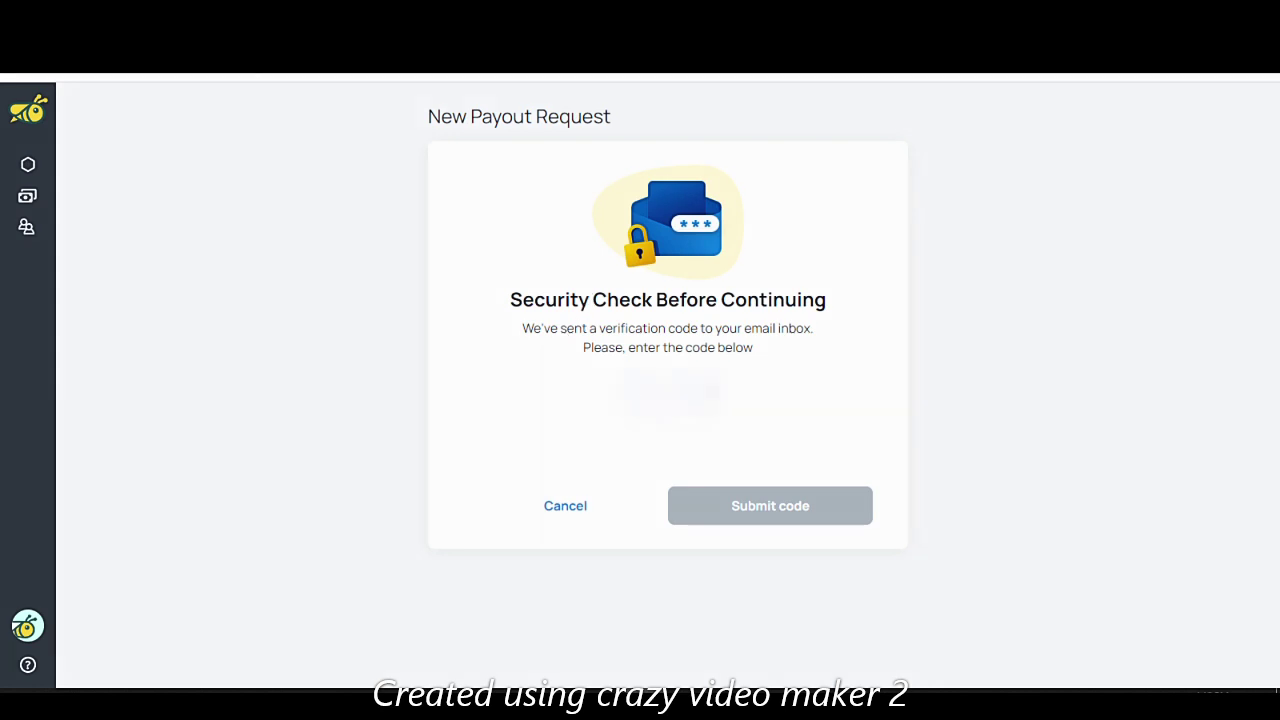
# Step: Paste the emailed verification code into the security check and submit it
pyautogui.click(648, 400)
pyautogui.rightClick(652, 404)
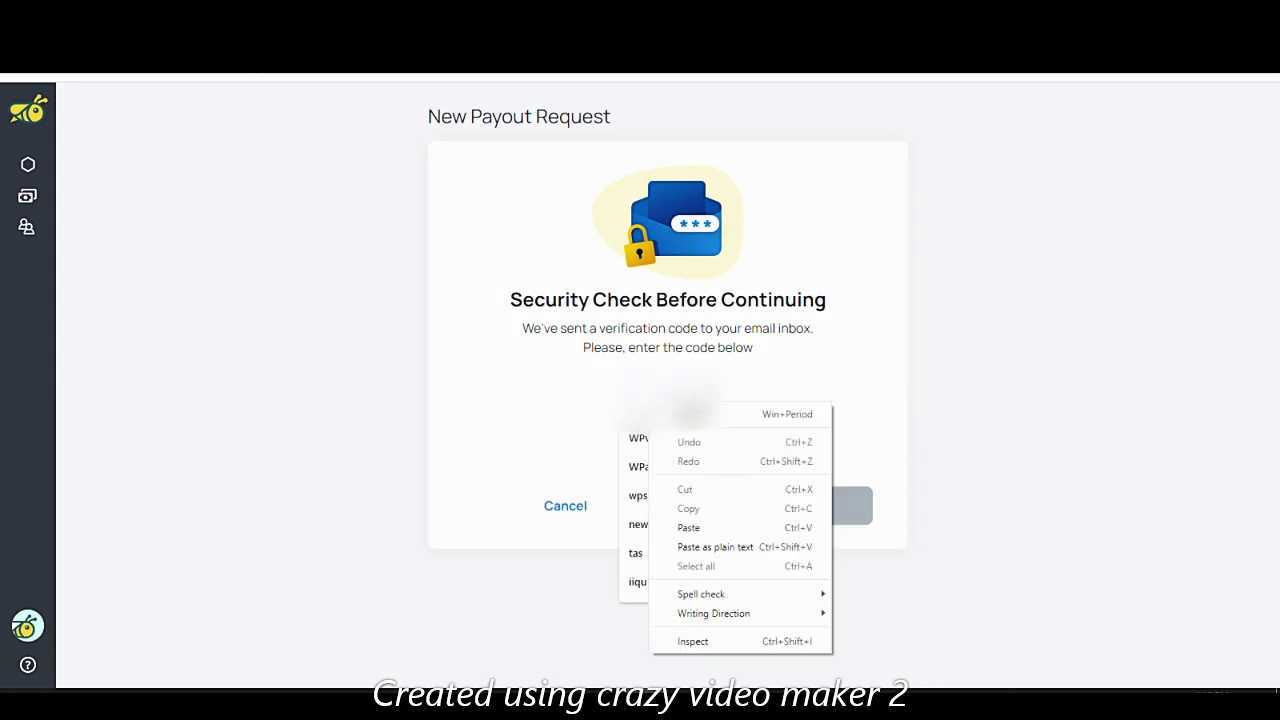
pyautogui.click(708, 530)
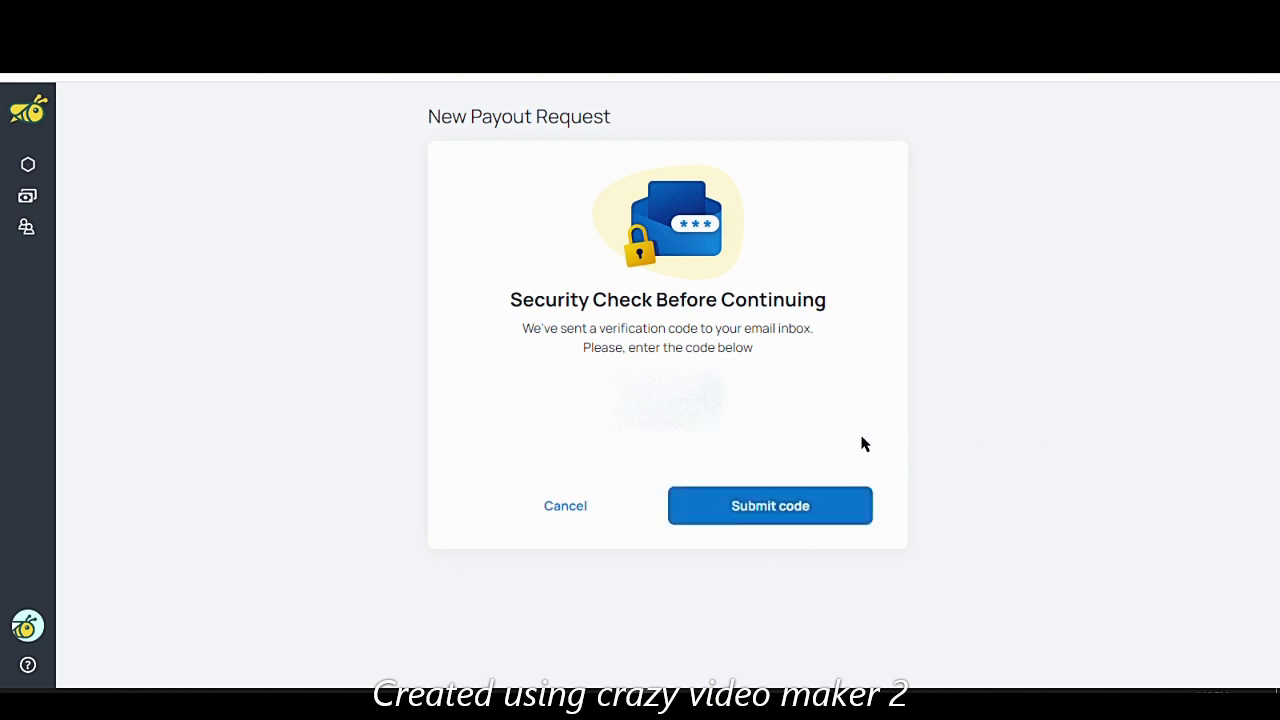
pyautogui.click(768, 524)
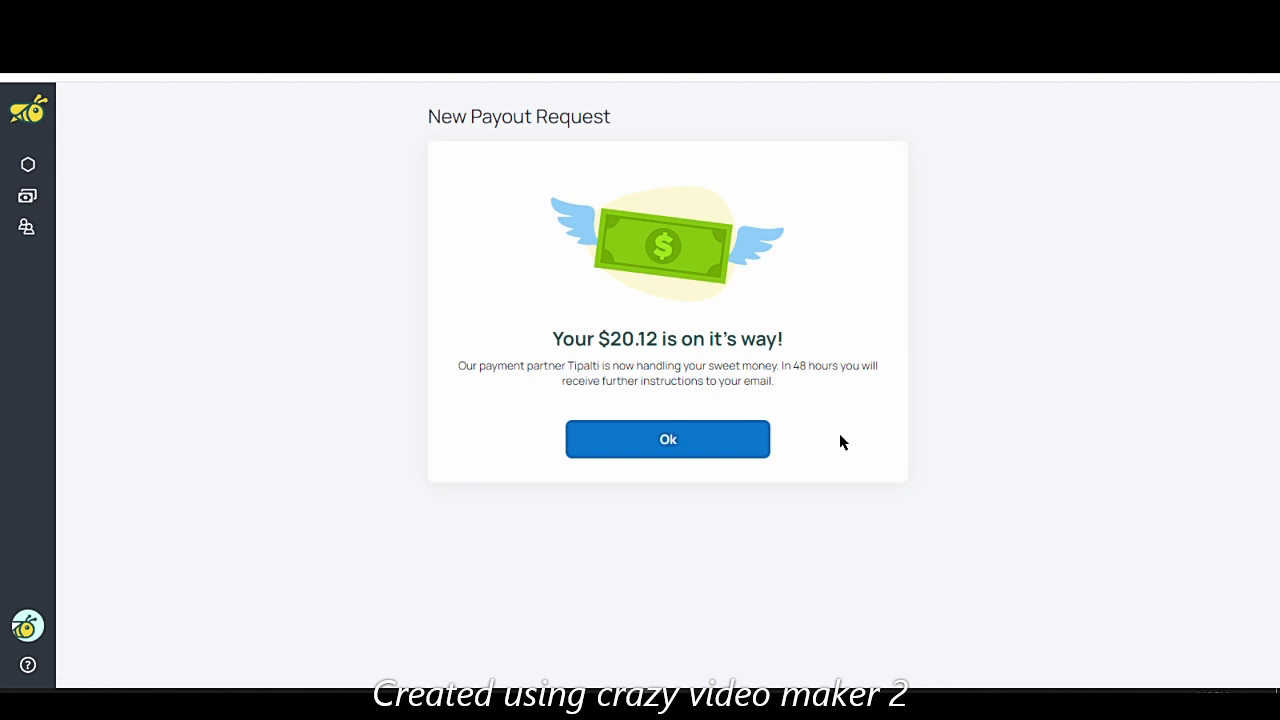
# Step: Dismiss the payout confirmation and highlight the dashboard's payout progress notice
pyautogui.click(668, 441)
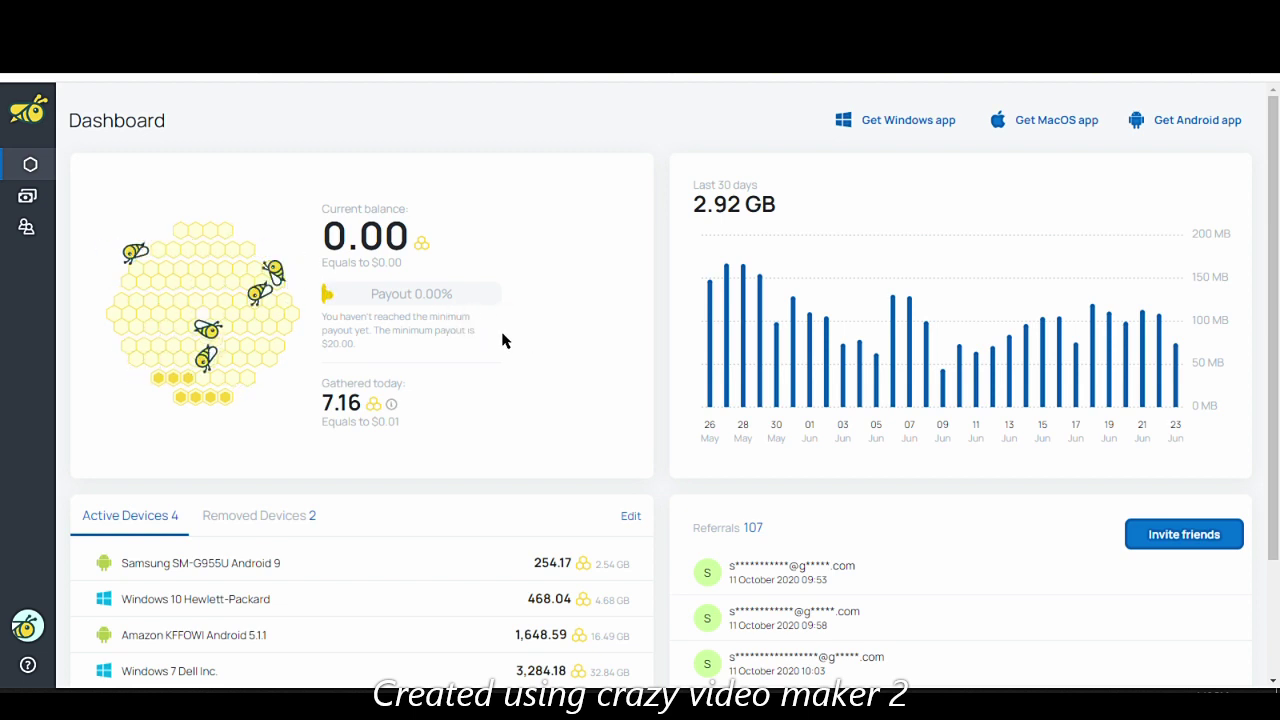
pyautogui.moveTo(476, 332); pyautogui.dragTo(341, 308)
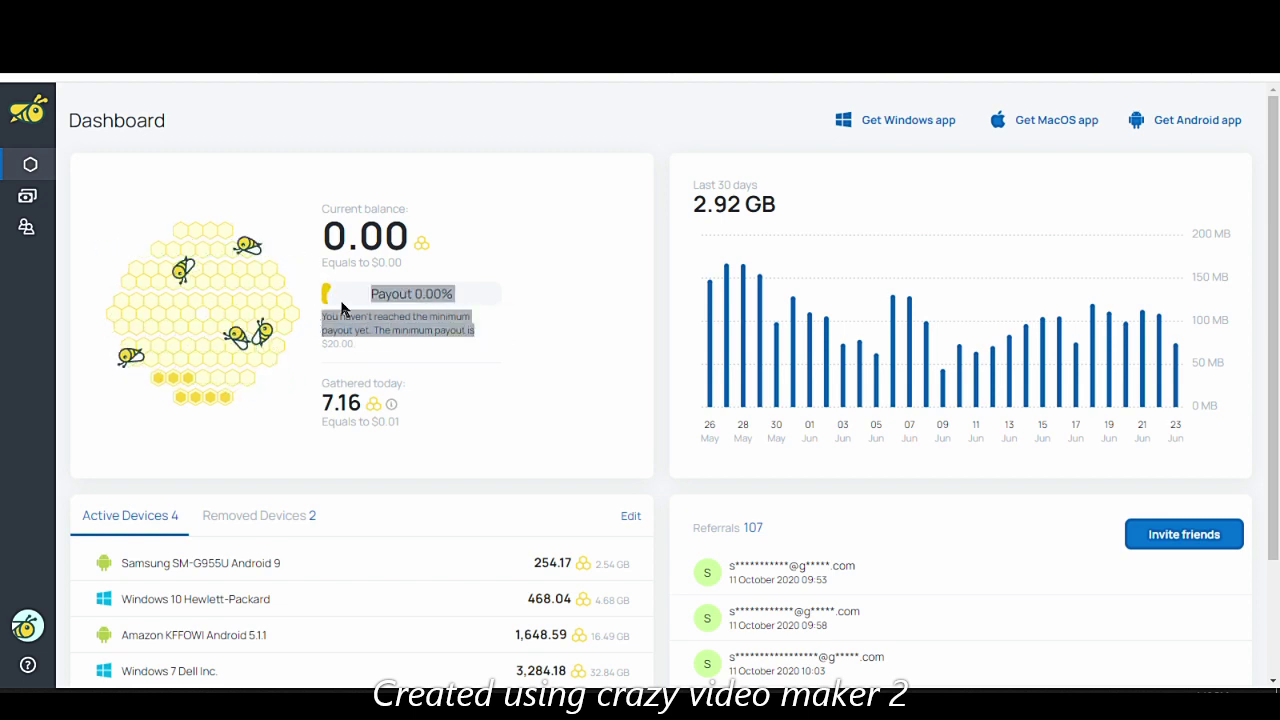
pyautogui.click(343, 296)
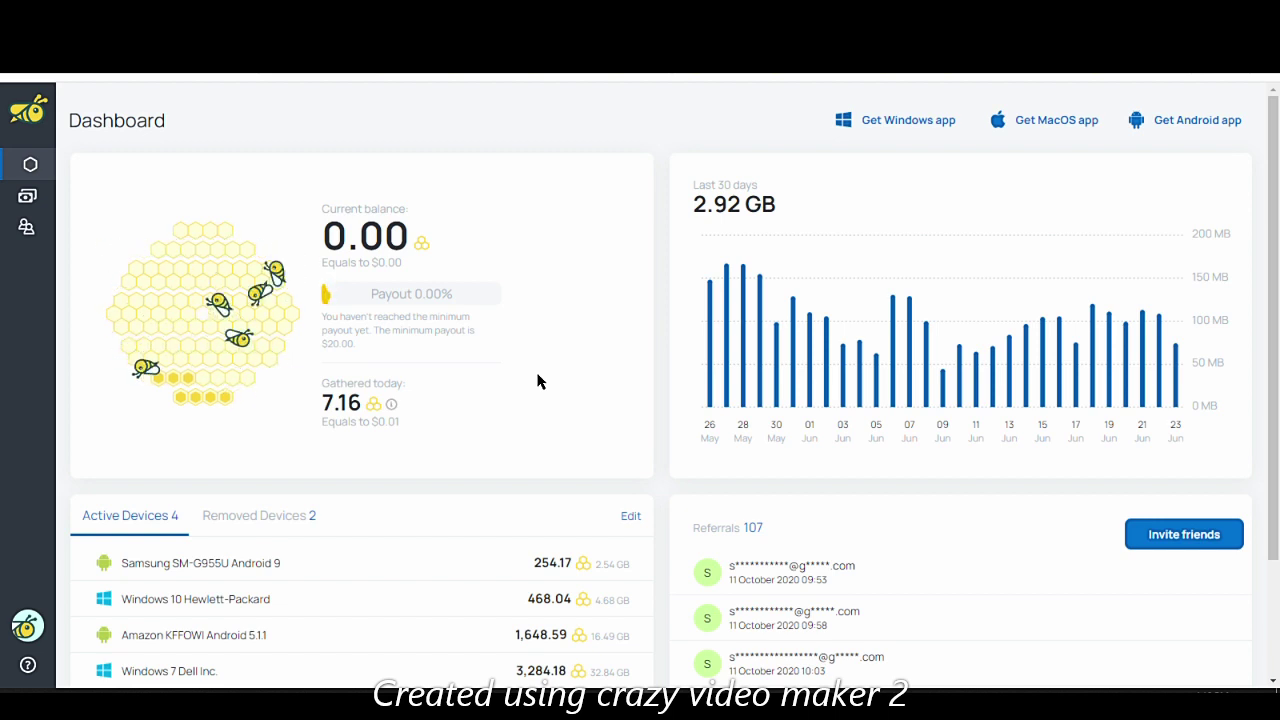
# Step: Highlight the 0.00 balance and the $20.00 minimum payout explanation
pyautogui.moveTo(318, 236); pyautogui.dragTo(422, 241)
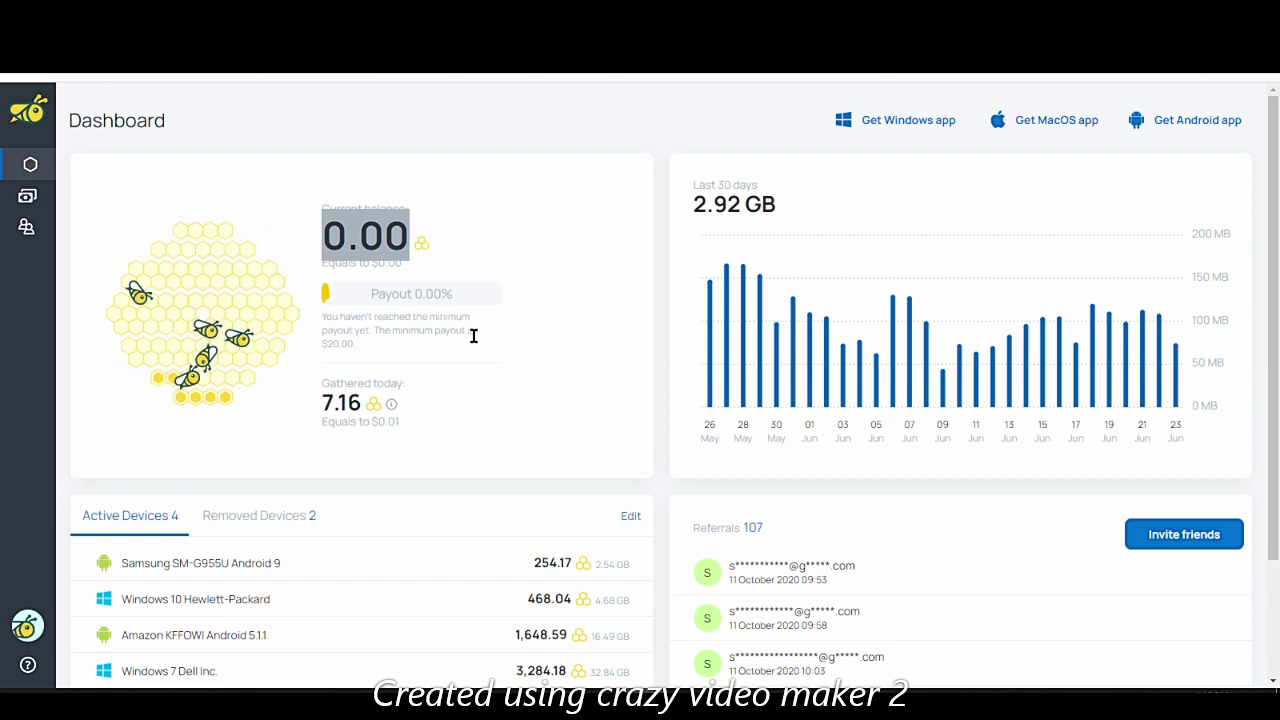
pyautogui.moveTo(526, 346)
pyautogui.mouseDown()
pyautogui.moveTo(343, 316)
pyautogui.moveTo(306, 293)
pyautogui.mouseUp()
pyautogui.click(494, 497)
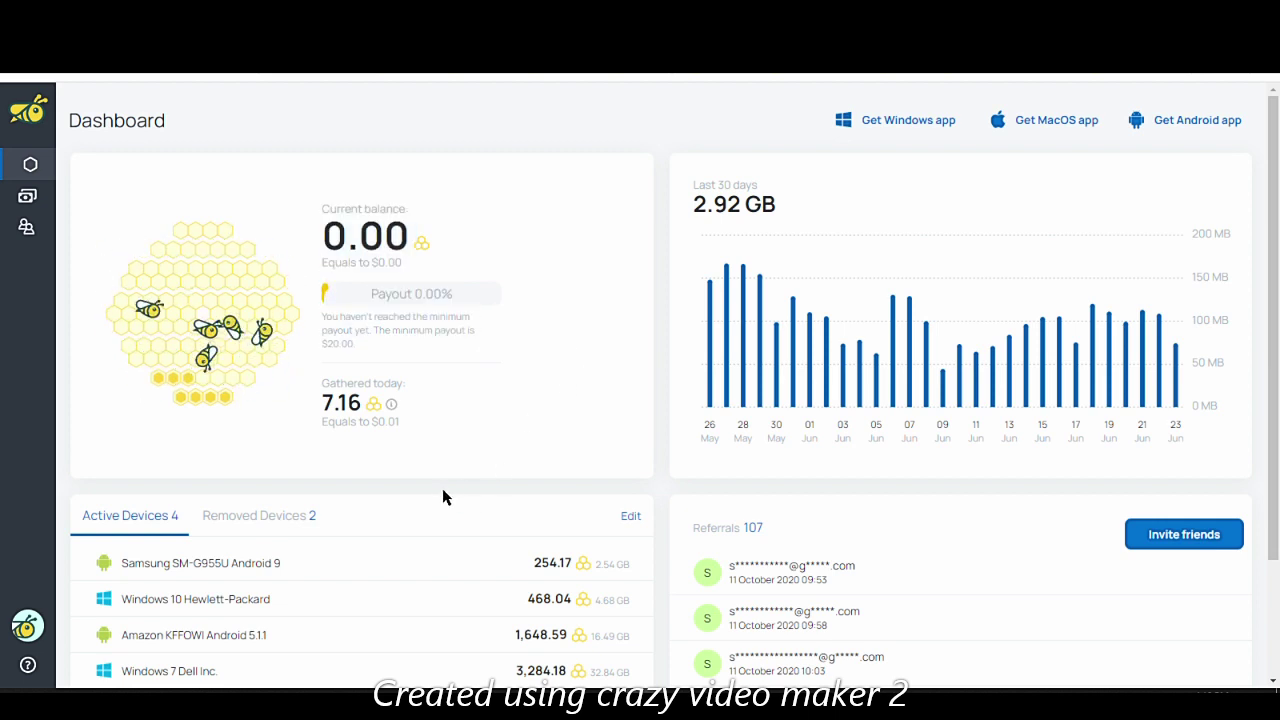
pyautogui.scroll(-2, 654, 363)
pyautogui.scroll(2, 560, 463)
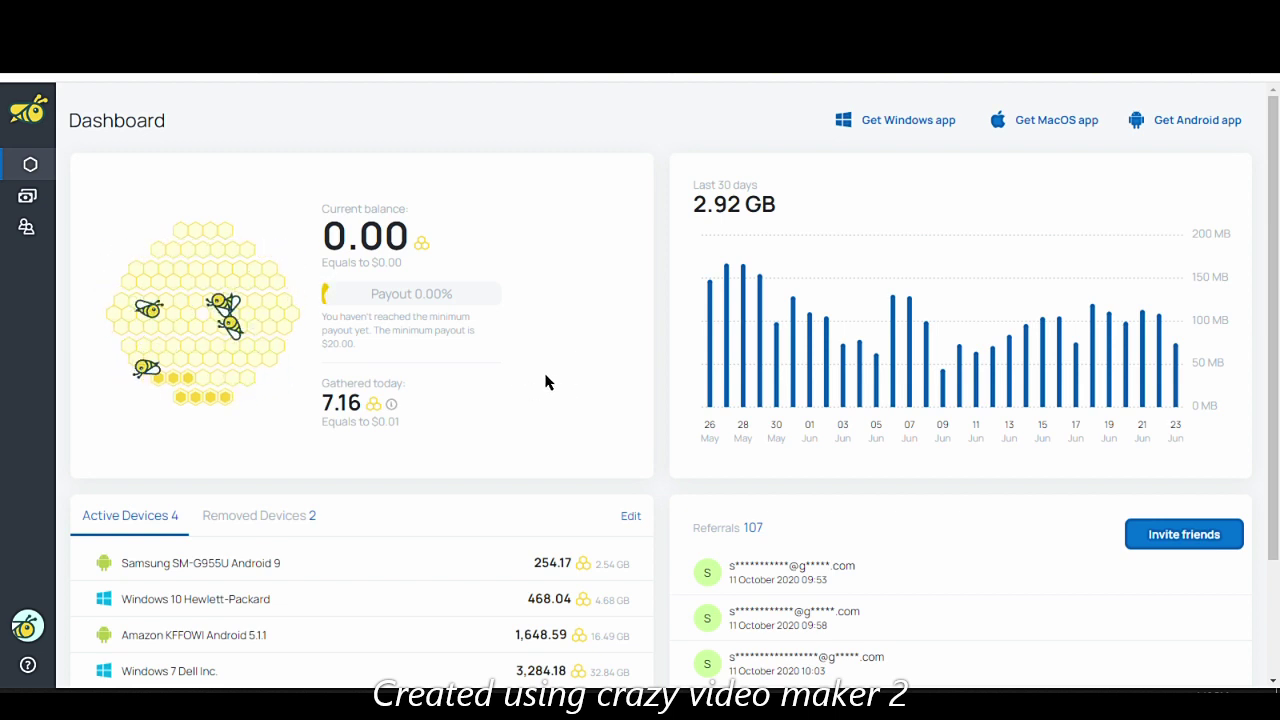
# Step: Scroll through the YouTube channel's Videos grid showing the Honeygain review video
pyautogui.scroll(-2, 560, 382)
pyautogui.scroll(2, 560, 380)
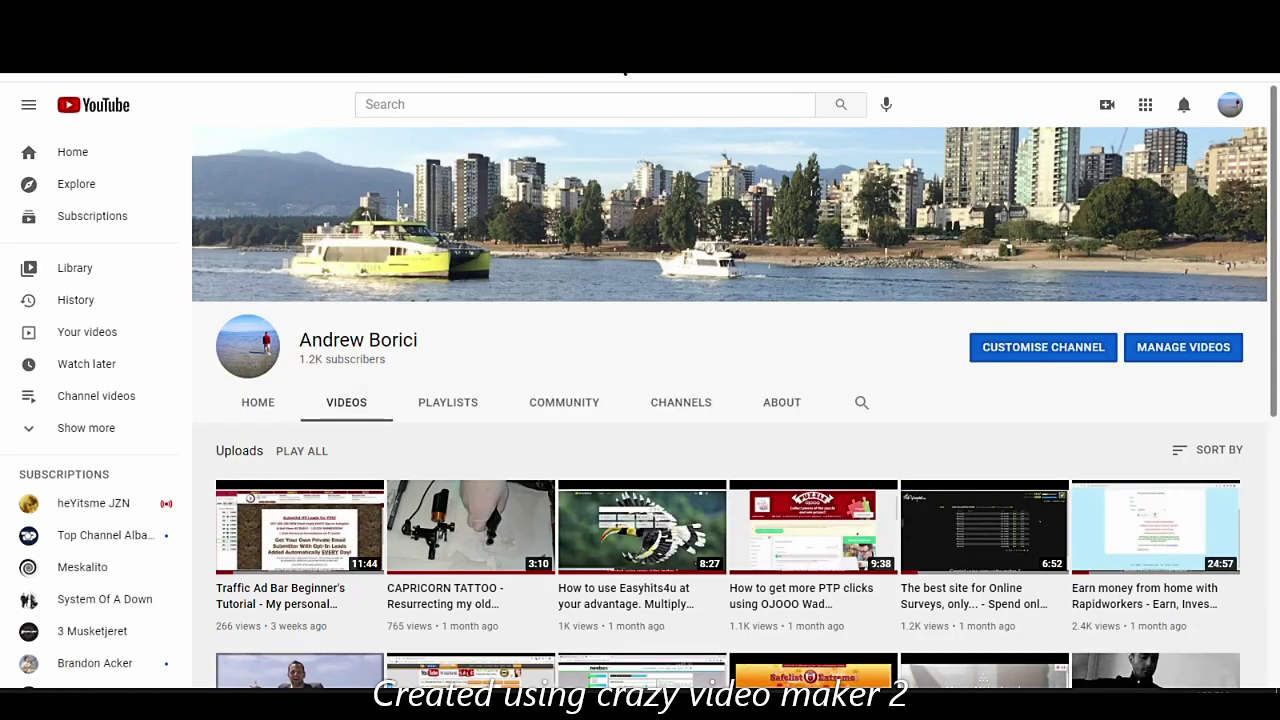
pyautogui.scroll(-3, 600, 510)
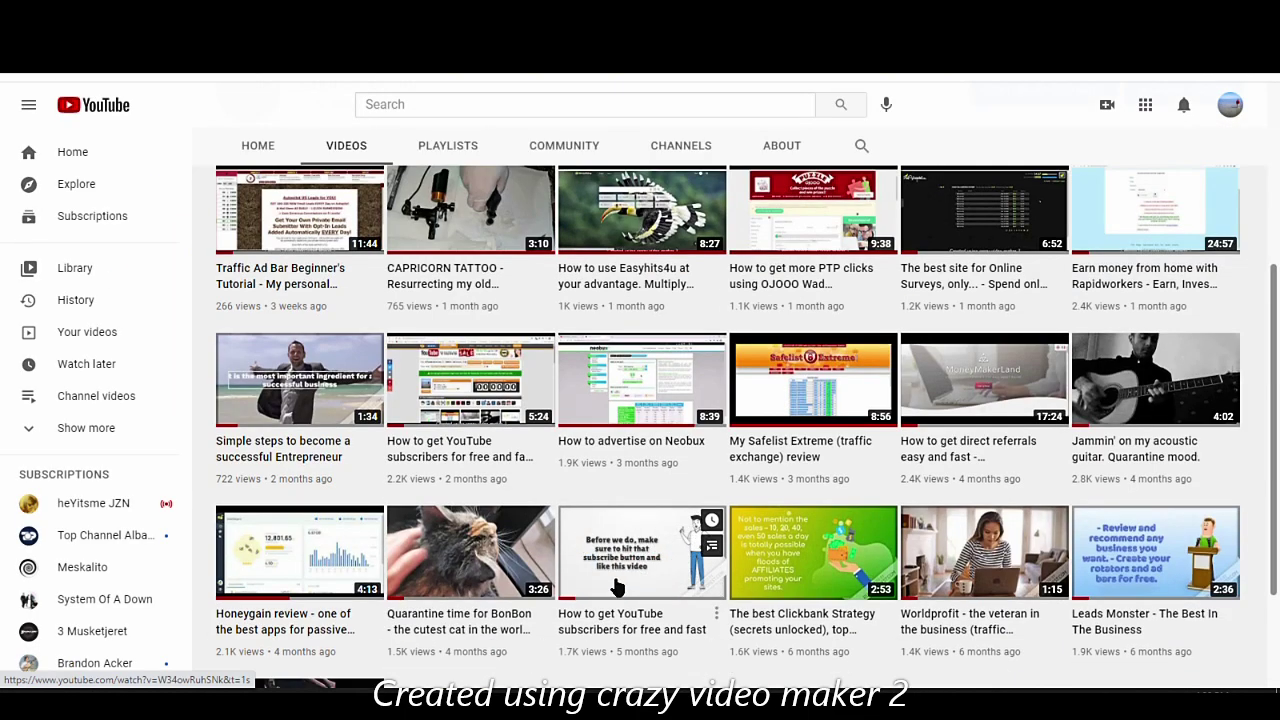